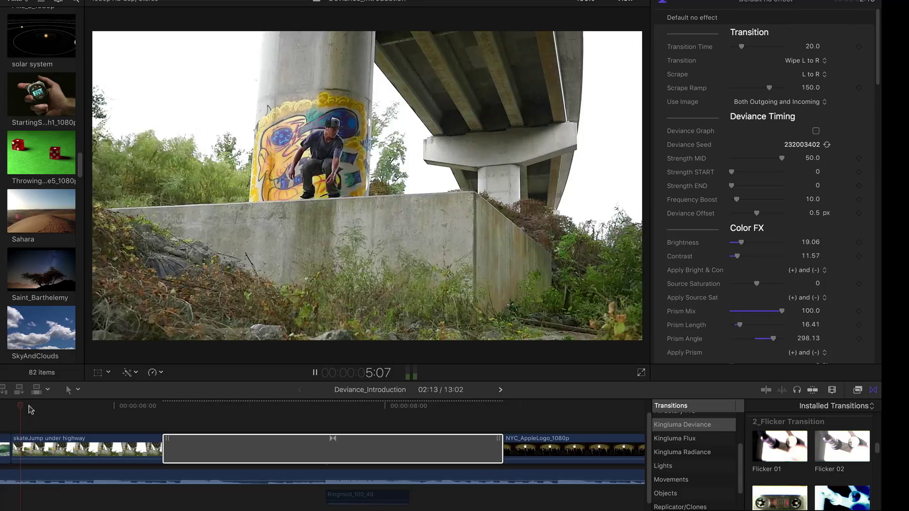
Play the timeline to preview the Kingluma Deviance glitch wipe from the skate clip into the Apple store clip.
key("space")
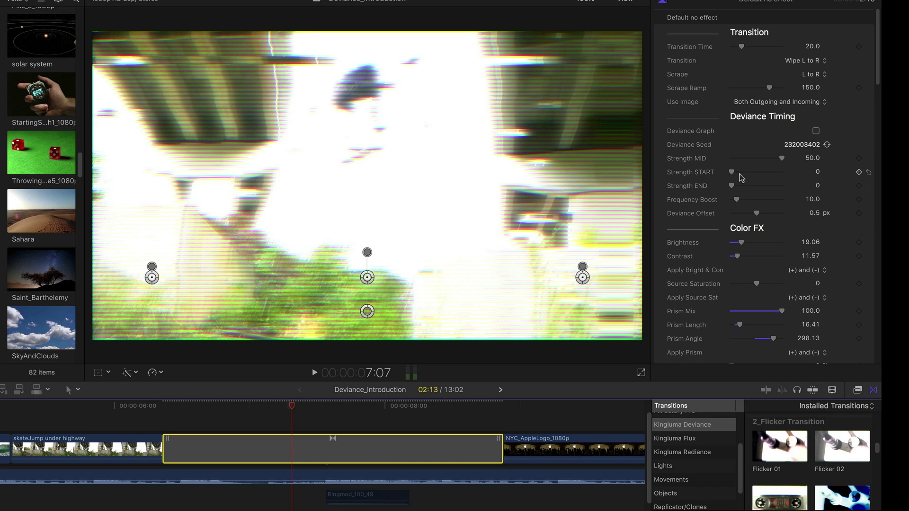
Turn on the Deviance Graph overlay and scrub through the end of the transition.
left_click(815, 132)
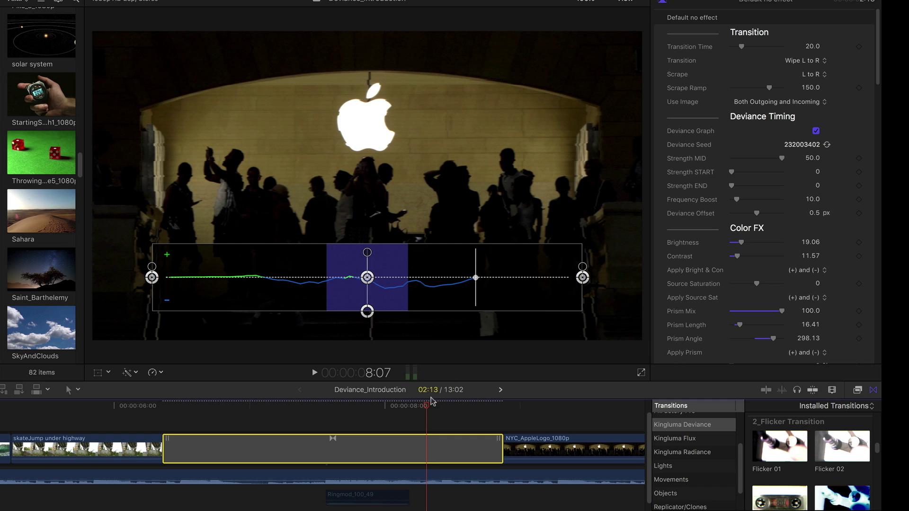
mouse_move(431, 408)
left_mouse_down()
mouse_move(458, 406)
mouse_move(426, 404)
left_mouse_up()
left_click(415, 415)
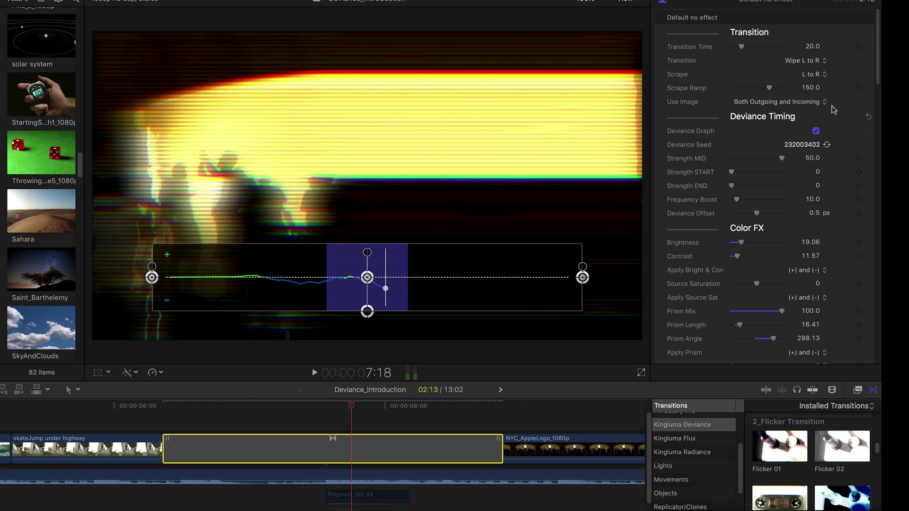
Compare Blur Mix amounts, then set Blur Type to None and scrub to check the glitch.
left_click_drag(879, 78, 877, 147)
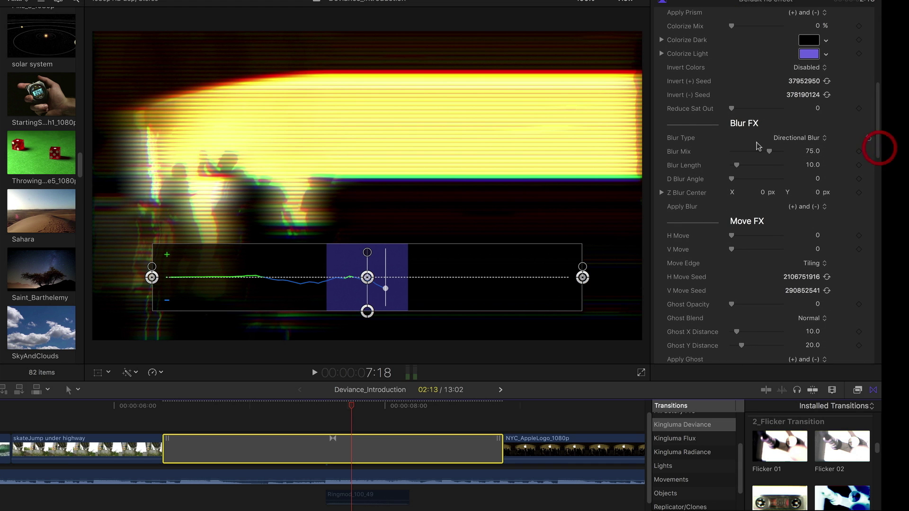
left_click_drag(800, 152, 634, 161)
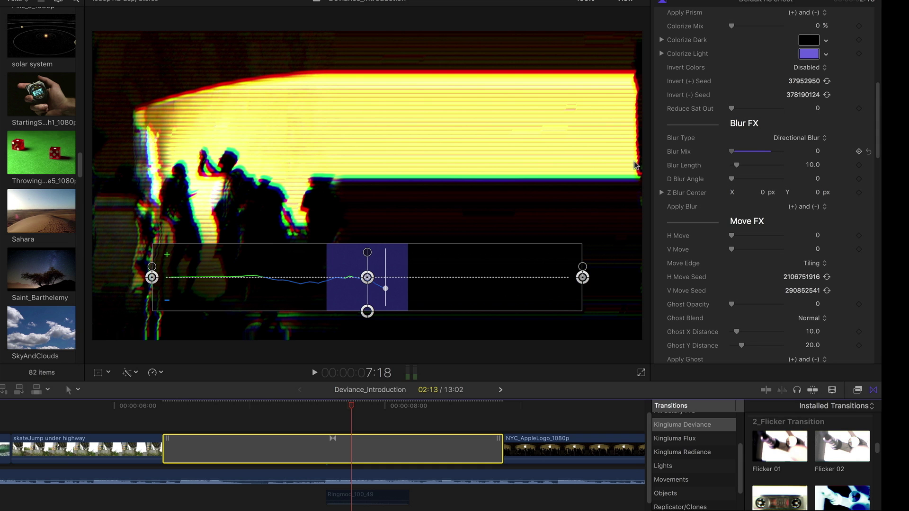
left_click_drag(760, 162, 781, 149)
left_click(800, 138)
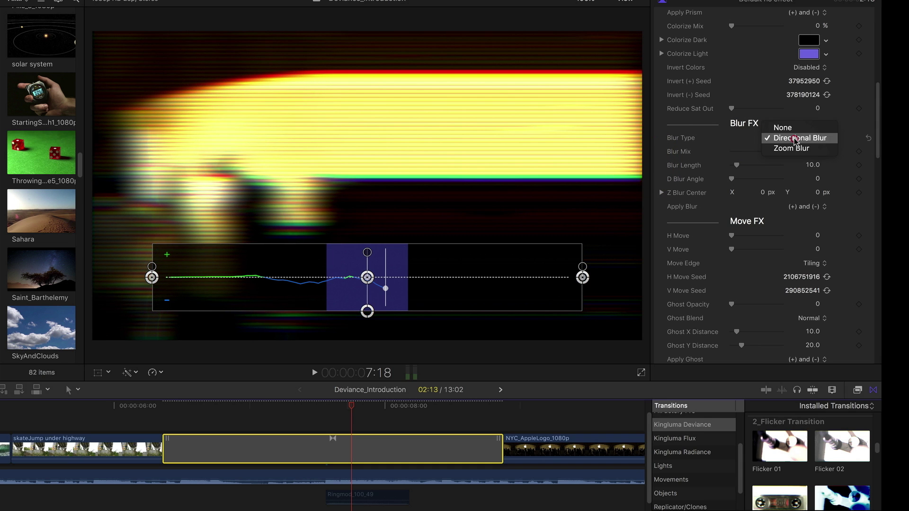
left_click(794, 128)
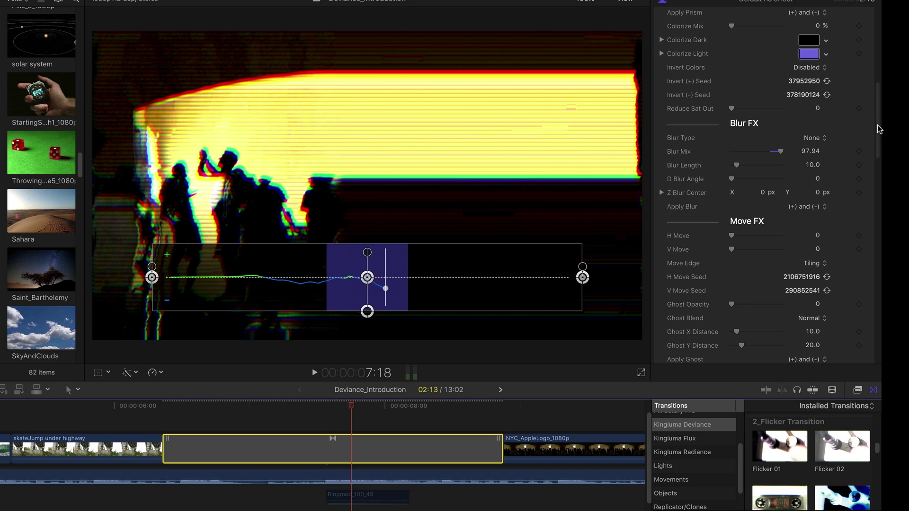
left_click_drag(351, 406, 227, 393)
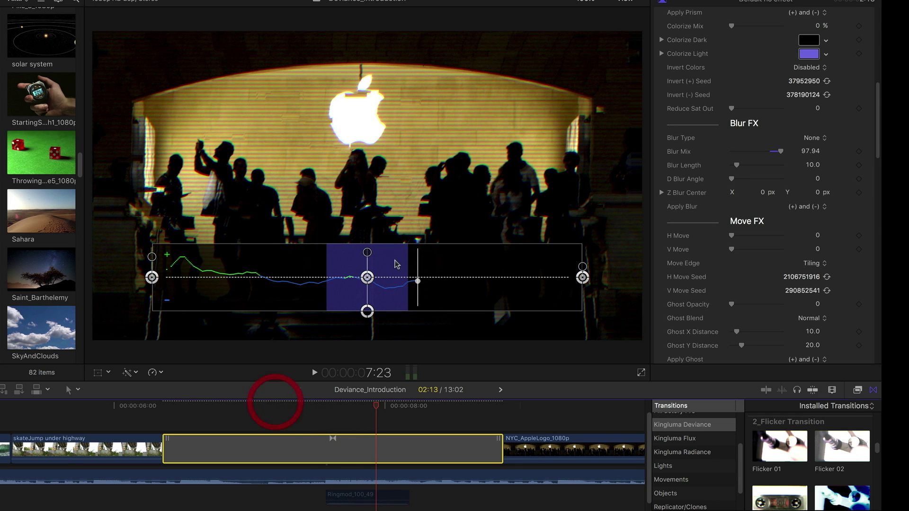
Raise Strength MID to 64.1 and Strength START to 34.2 on the deviance graph, then preview.
left_click_drag(368, 252, 367, 248)
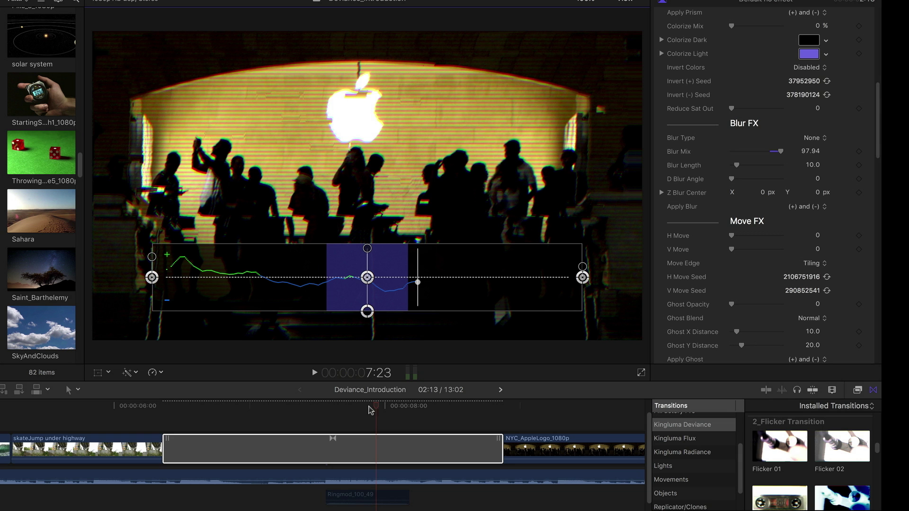
left_click_drag(380, 410, 493, 410)
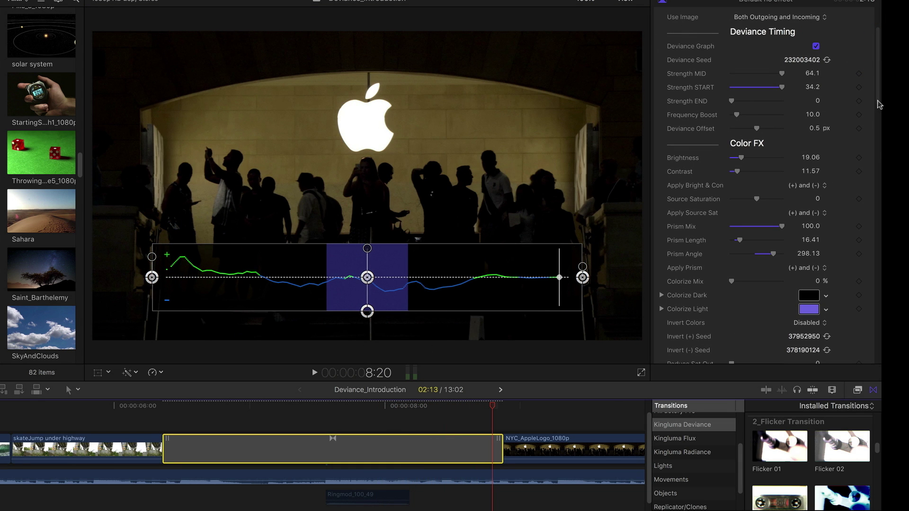
scroll(879, 90, "up", 4)
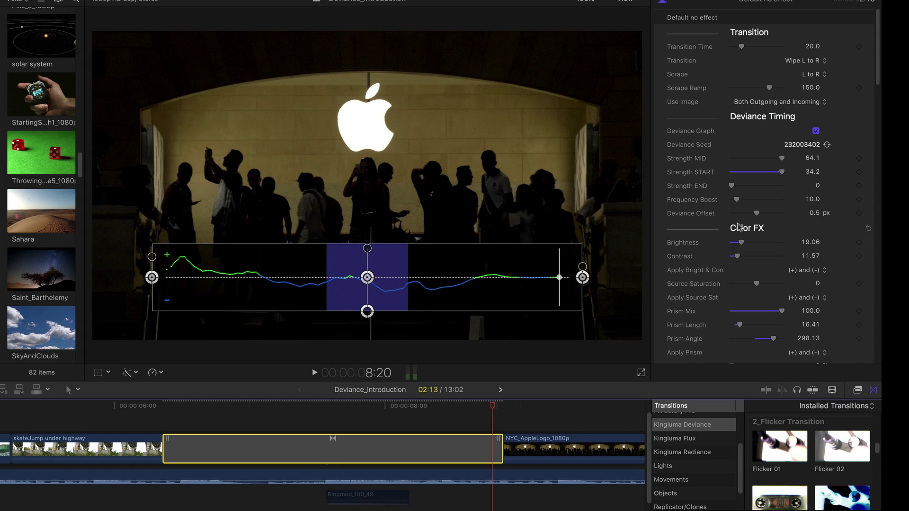
Re-randomize the Deviance Seed repeatedly, settling on seed 323069016.
left_click(827, 145)
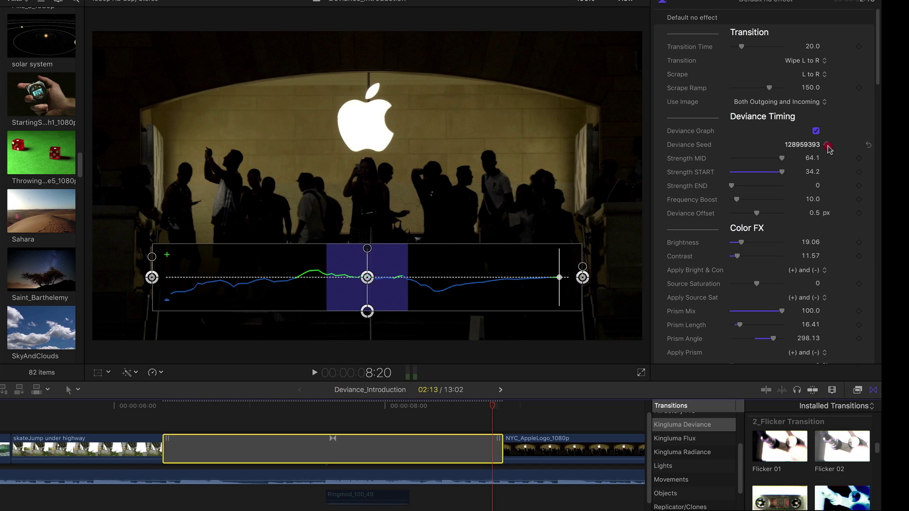
left_click(827, 145)
left_click(827, 145)
left_click(827, 145)
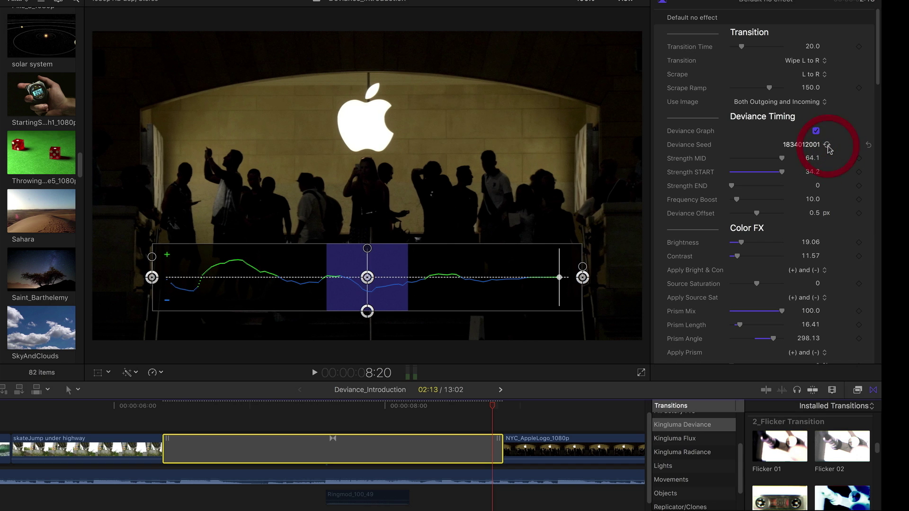
left_click(827, 145)
left_click(827, 145)
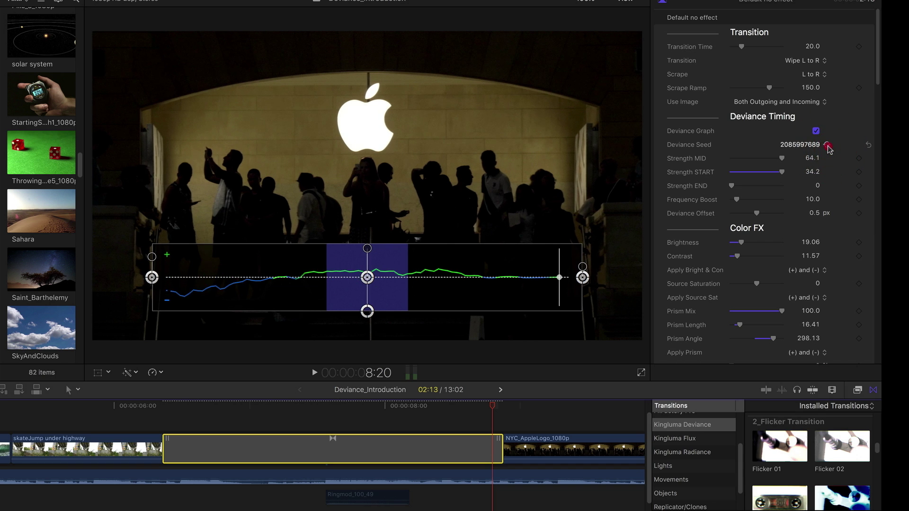
left_click(827, 145)
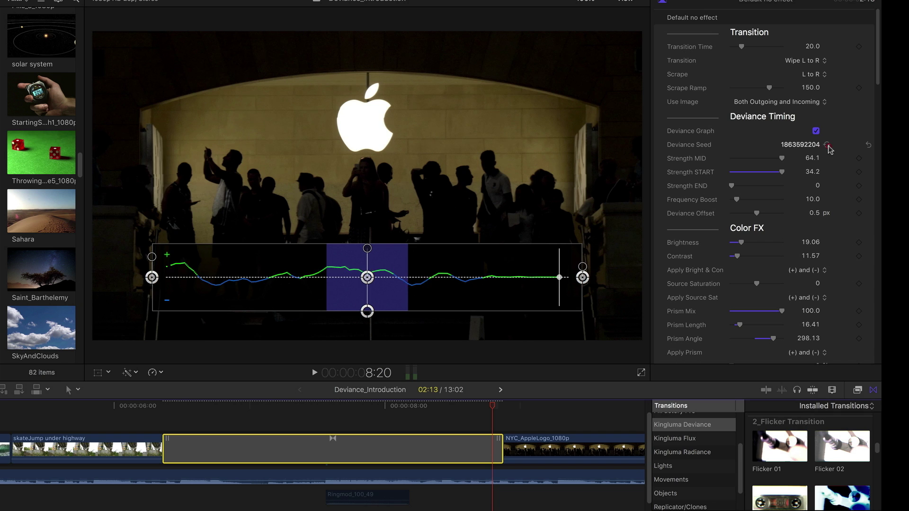
left_click(827, 145)
left_click(827, 145)
left_click(827, 145)
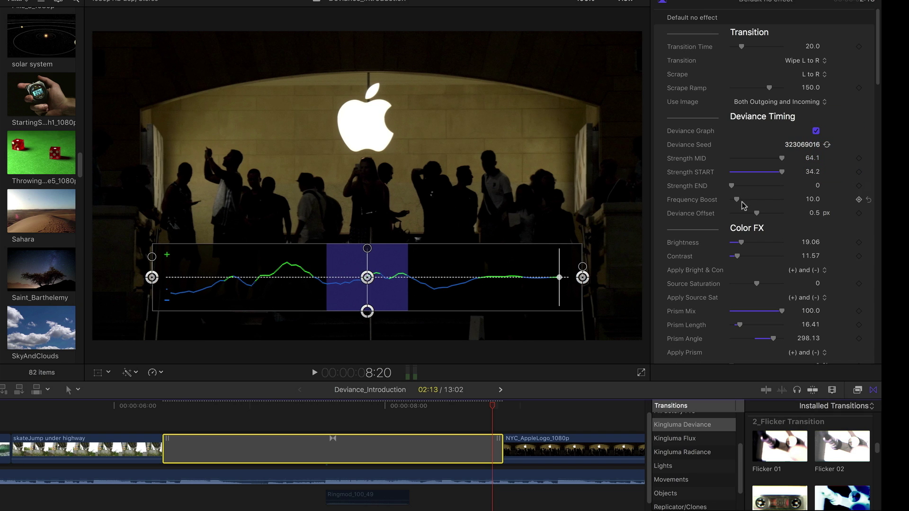
Push Frequency Boost up, then pull it back and fine-tune it to 8.93.
left_click_drag(737, 200, 799, 197)
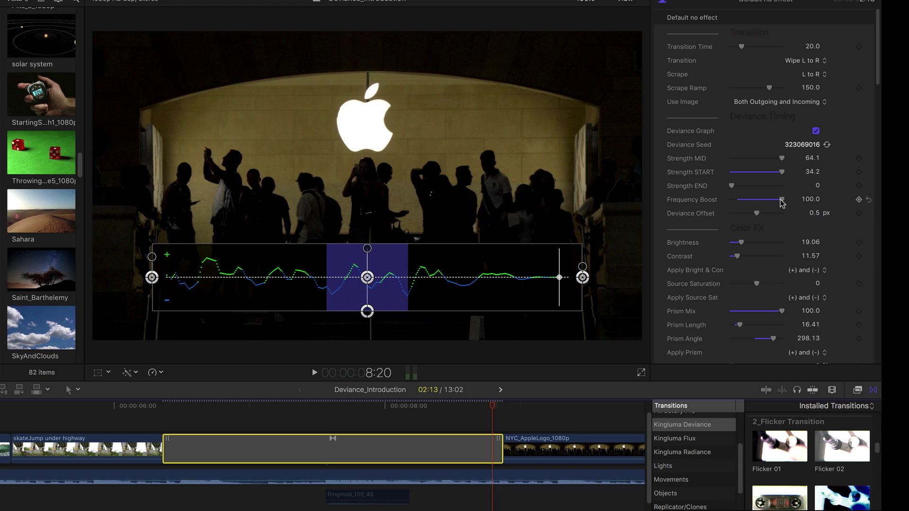
left_click_drag(781, 201, 736, 202)
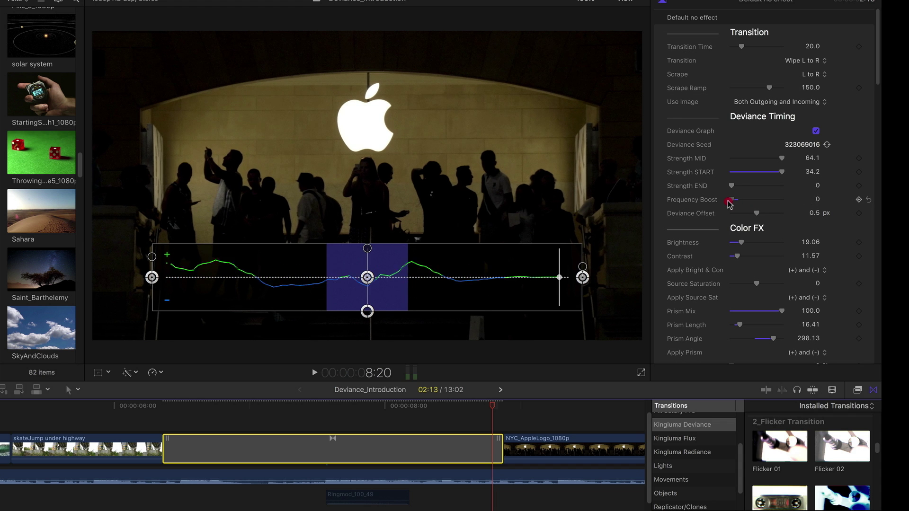
mouse_move(728, 203)
left_mouse_down()
mouse_move(749, 203)
mouse_move(736, 203)
left_mouse_up()
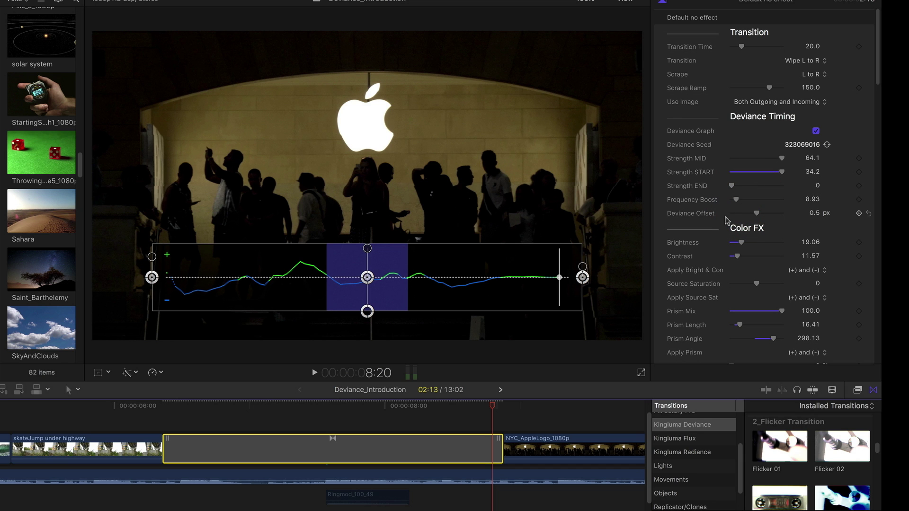
Drop Strength START and Strength MID to 0 on the graph and scrub through the wipe.
left_click_drag(493, 409, 453, 408)
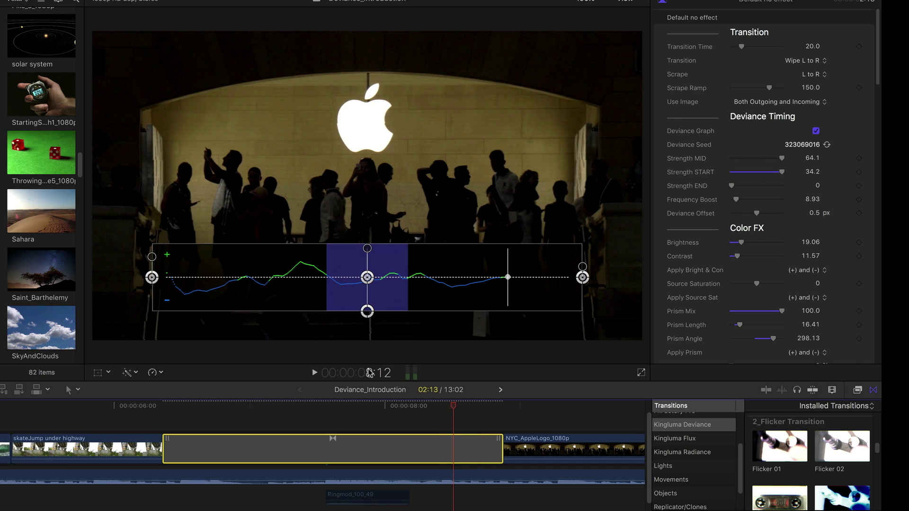
left_click_drag(152, 260, 152, 270)
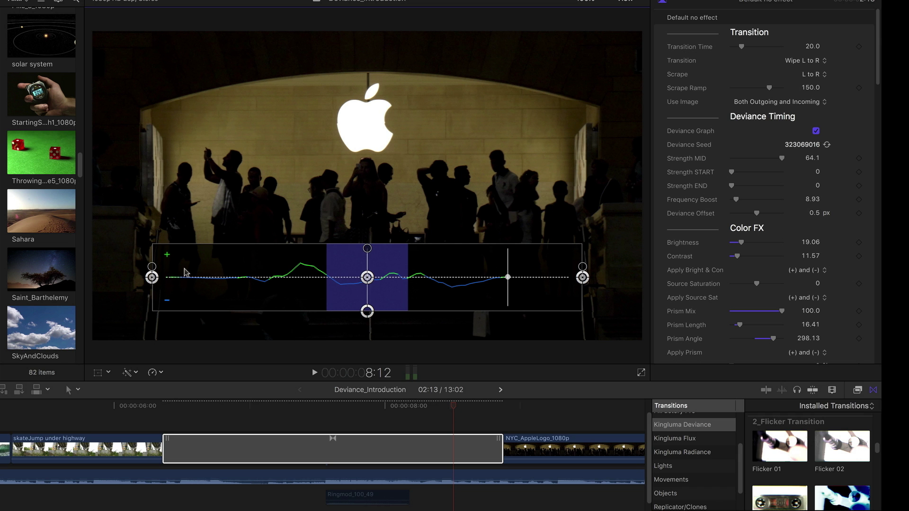
left_click_drag(368, 249, 368, 279)
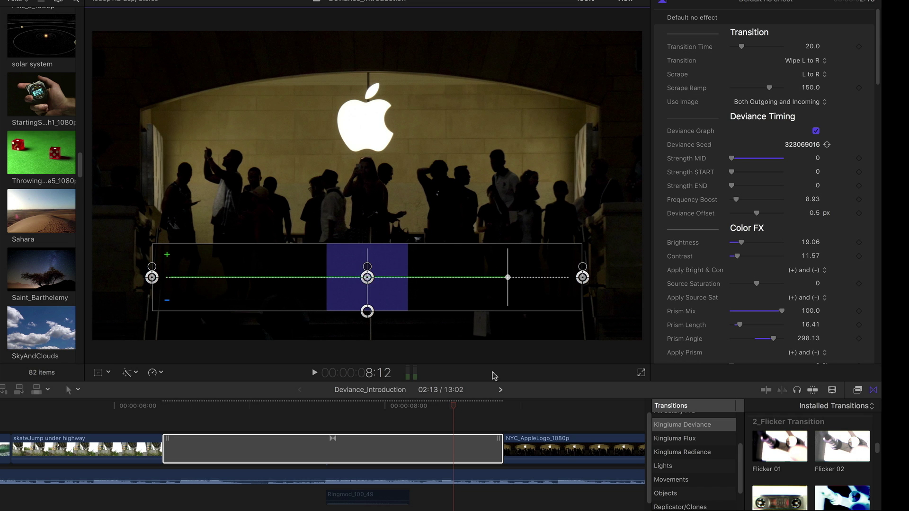
mouse_move(454, 410)
left_mouse_down()
mouse_move(286, 410)
mouse_move(393, 410)
mouse_move(340, 411)
mouse_move(368, 410)
left_mouse_up()
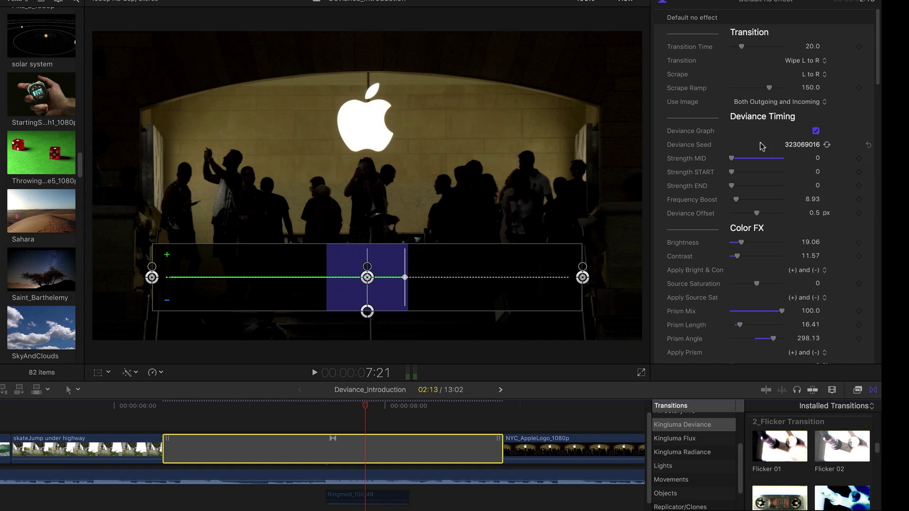
Set Scrape to Disabled and scrub to the skateboarder frame to check the clean edge.
left_click(814, 78)
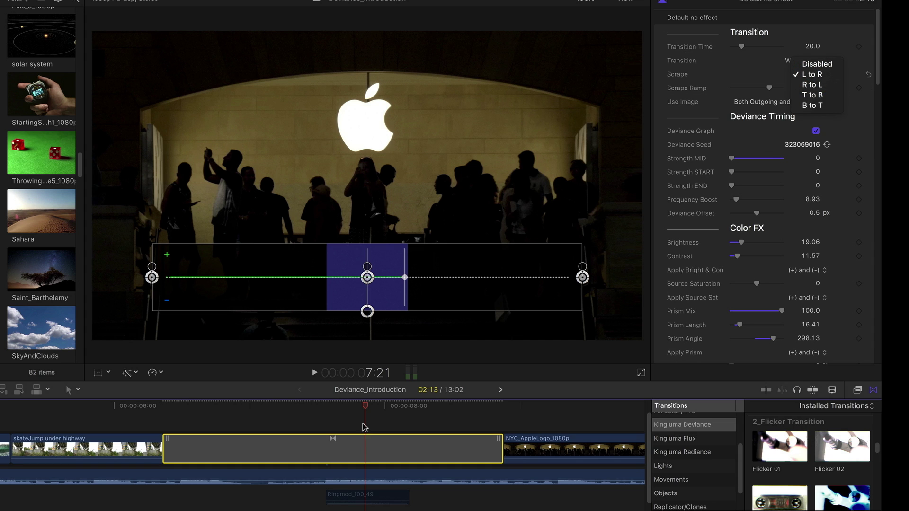
left_click(369, 407)
left_click_drag(365, 409, 353, 411)
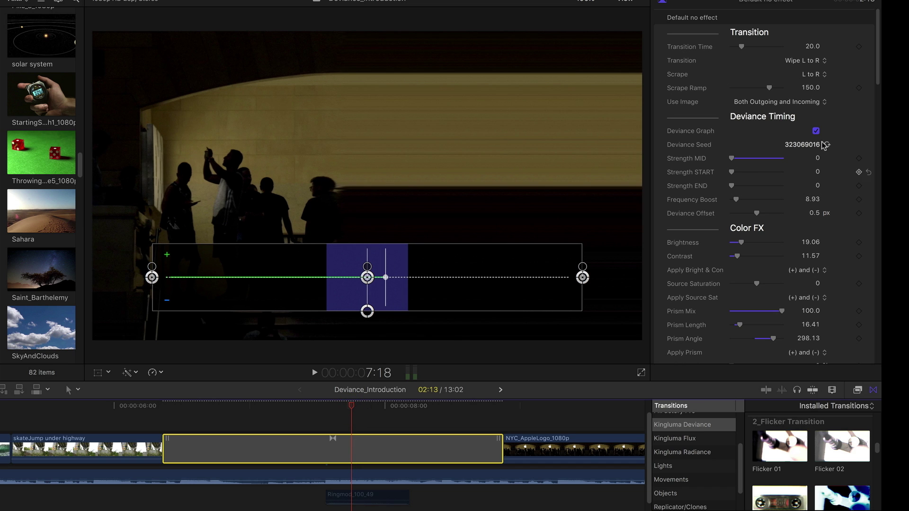
left_click(813, 75)
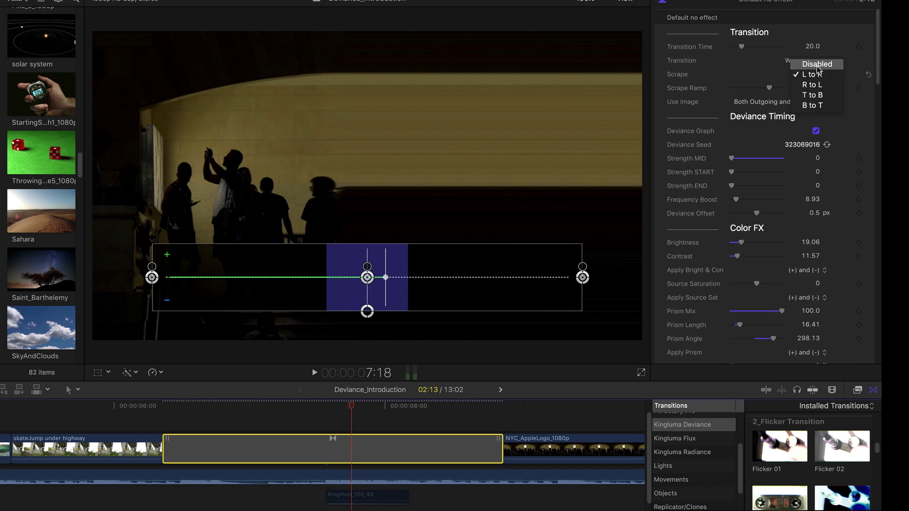
left_click(817, 65)
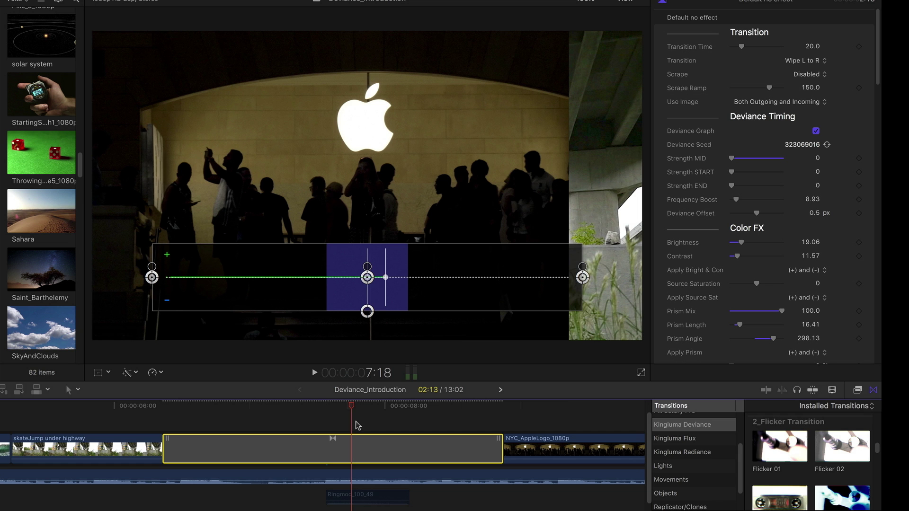
mouse_move(356, 410)
left_mouse_down()
mouse_move(310, 427)
mouse_move(343, 416)
left_mouse_up()
Keep the Wipe L to R style, try Transition Time 0, then set it to 20.25 and preview.
left_click(814, 62)
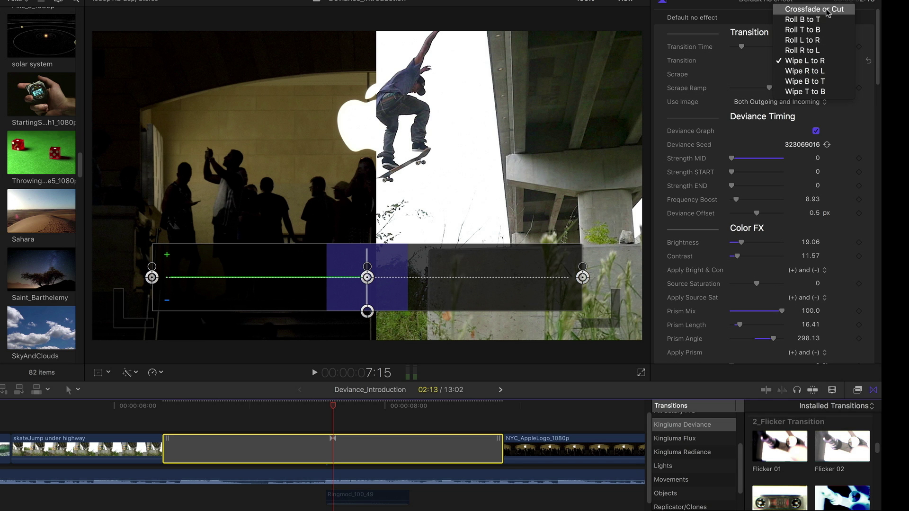
key("Escape")
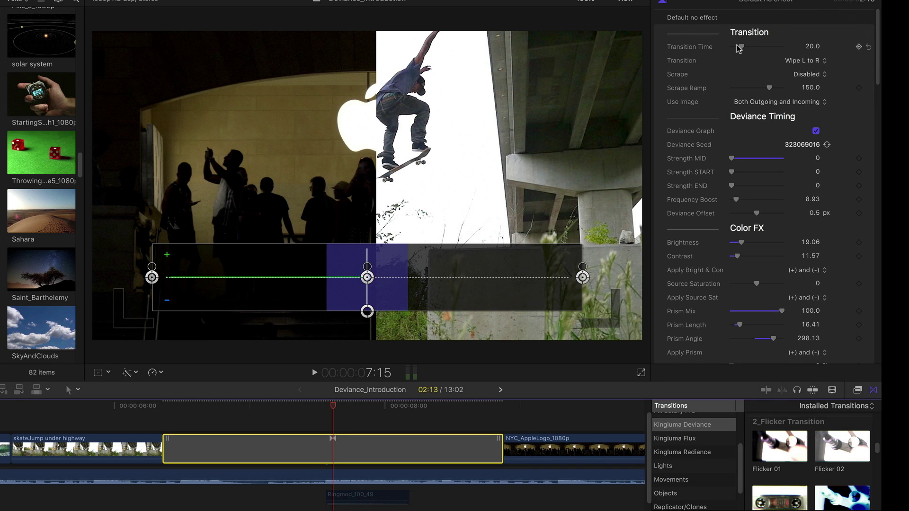
left_click_drag(742, 48, 727, 47)
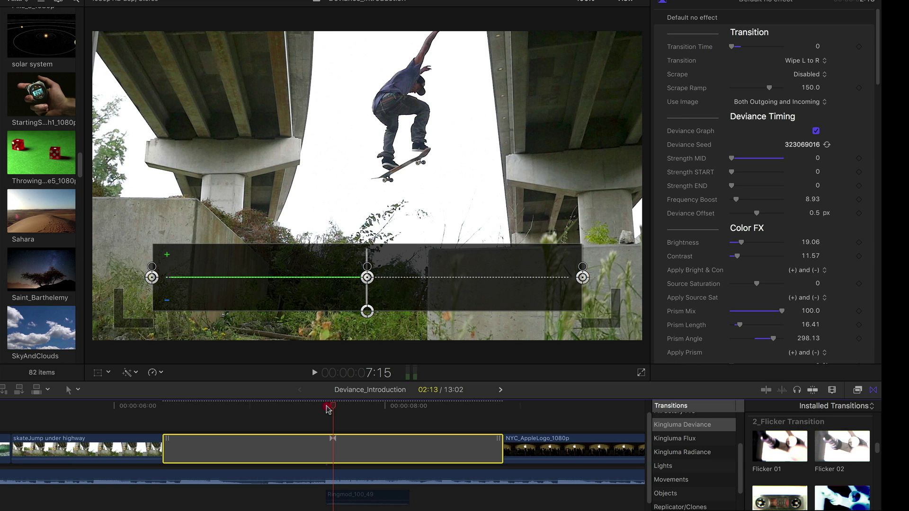
left_click_drag(328, 408, 360, 407)
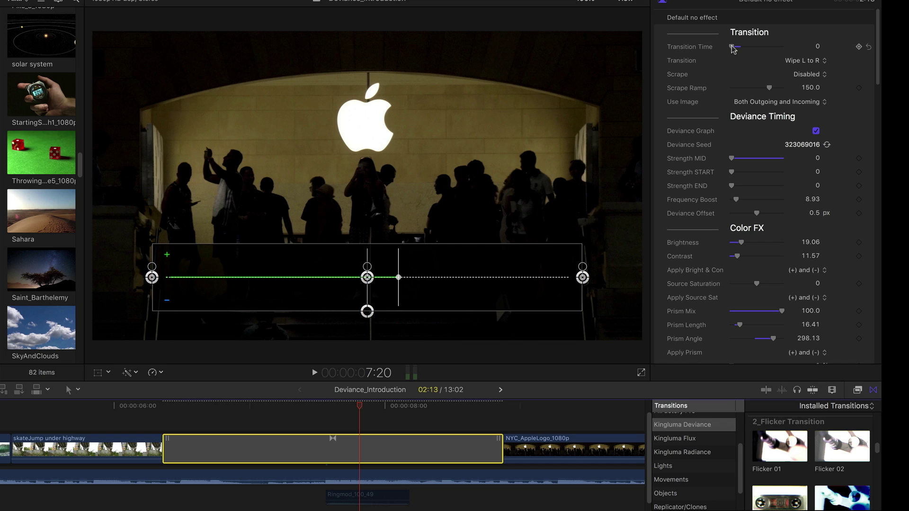
left_click_drag(732, 46, 743, 47)
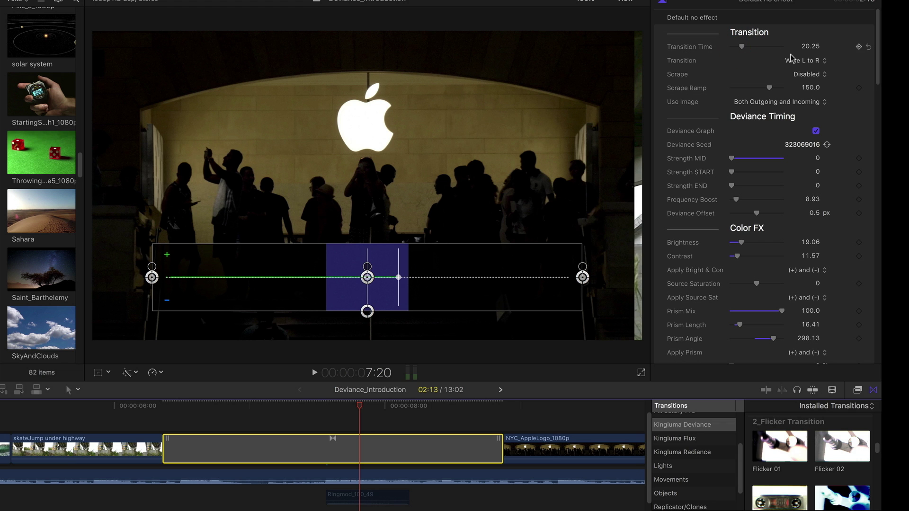
mouse_move(359, 409)
left_mouse_down()
mouse_move(296, 418)
mouse_move(355, 416)
mouse_move(346, 417)
left_mouse_up()
Switch Scrape back to L to R and set Transition Time to 16.38.
left_click(811, 74)
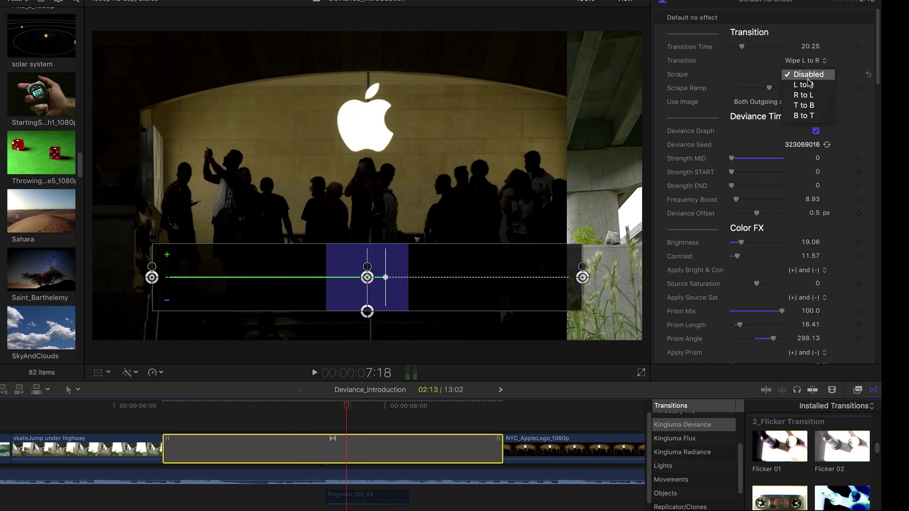
left_click(808, 84)
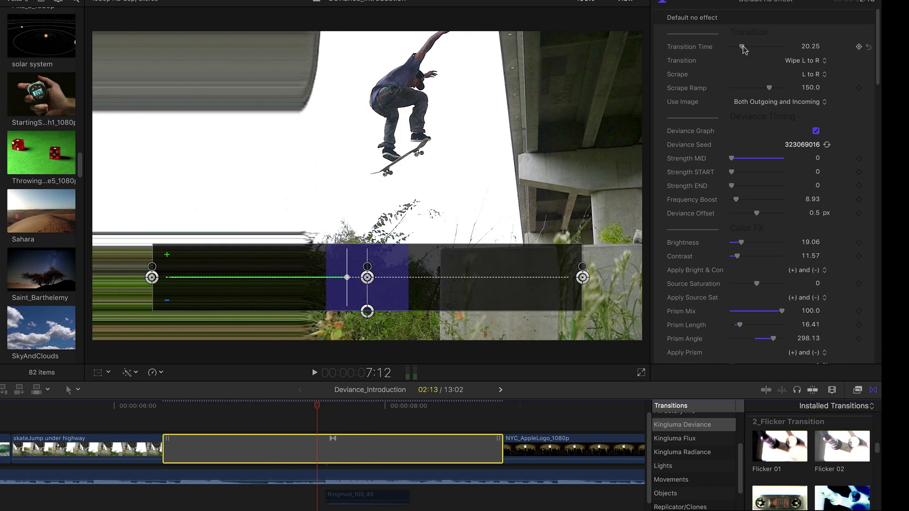
left_click_drag(742, 47, 740, 47)
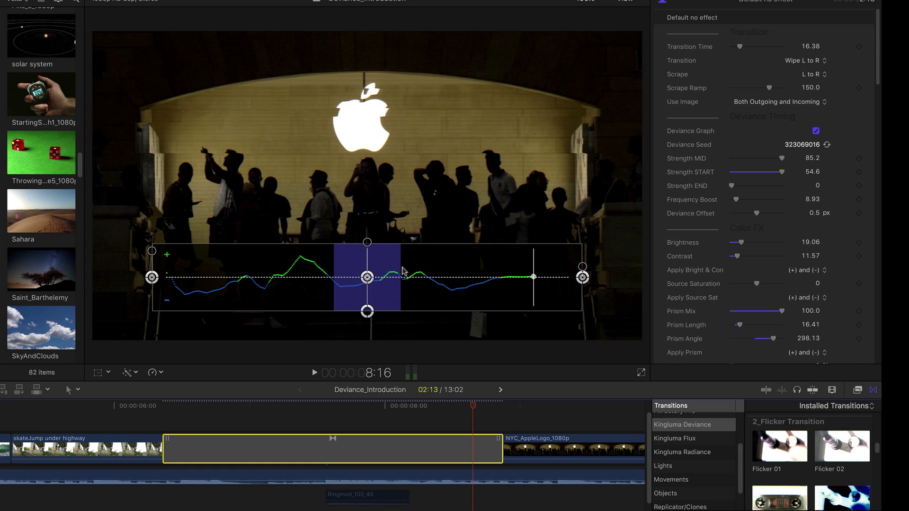
Randomise the Deviance Seed a few times, then restore the original seed 323069016.
left_click(826, 145)
left_click(826, 145)
left_click(827, 145)
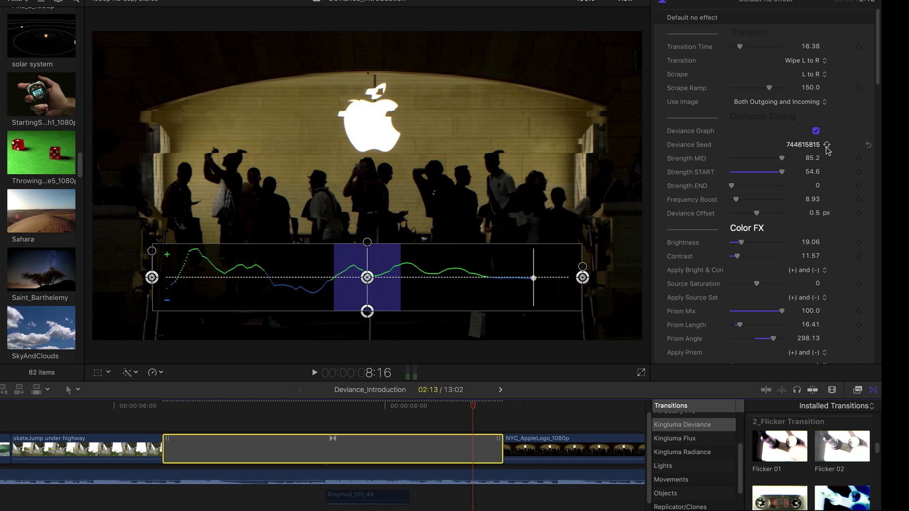
left_click(826, 145)
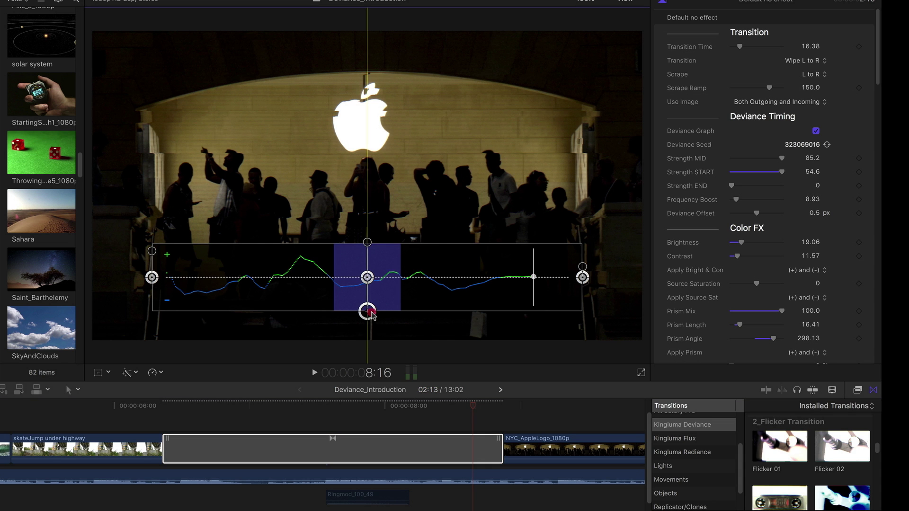
Set Deviance Offset to 0.57 px, Strength MID to 129.4 and Strength START to 4.4, then preview the transition.
left_click_drag(367, 314, 398, 312)
left_click_drag(368, 242, 367, 226)
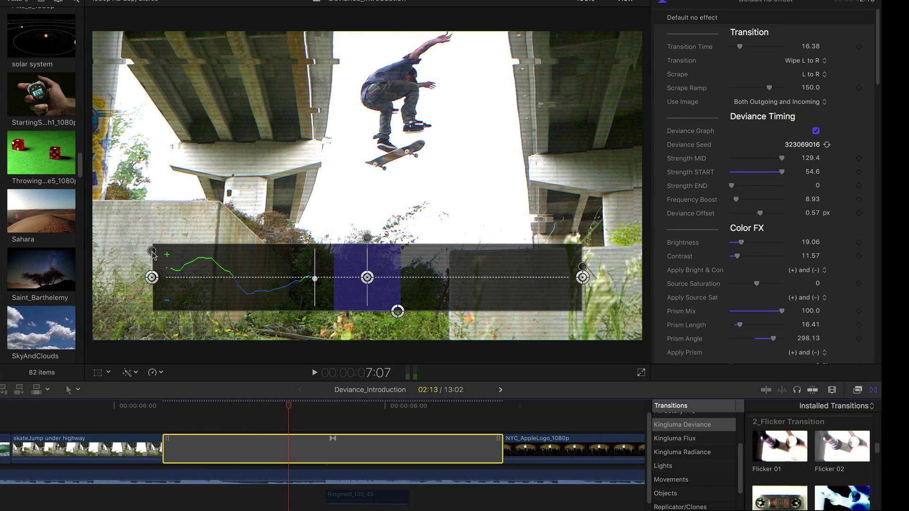
left_click_drag(152, 252, 152, 258)
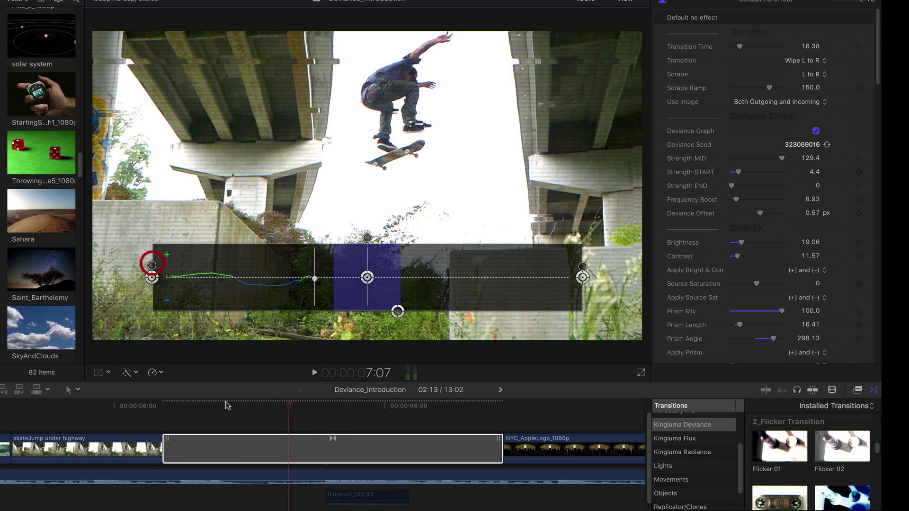
mouse_move(290, 415)
left_mouse_down()
mouse_move(420, 400)
mouse_move(481, 408)
left_mouse_up()
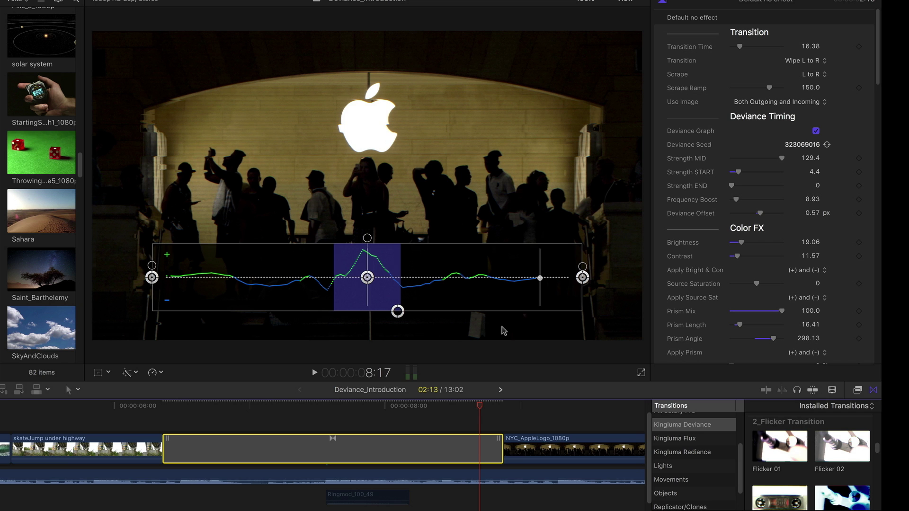
Check the transition's final frames, turn off the Deviance Graph overlay, and select the skate clip.
mouse_move(477, 410)
left_mouse_down()
mouse_move(493, 408)
mouse_move(225, 424)
mouse_move(426, 419)
left_mouse_up()
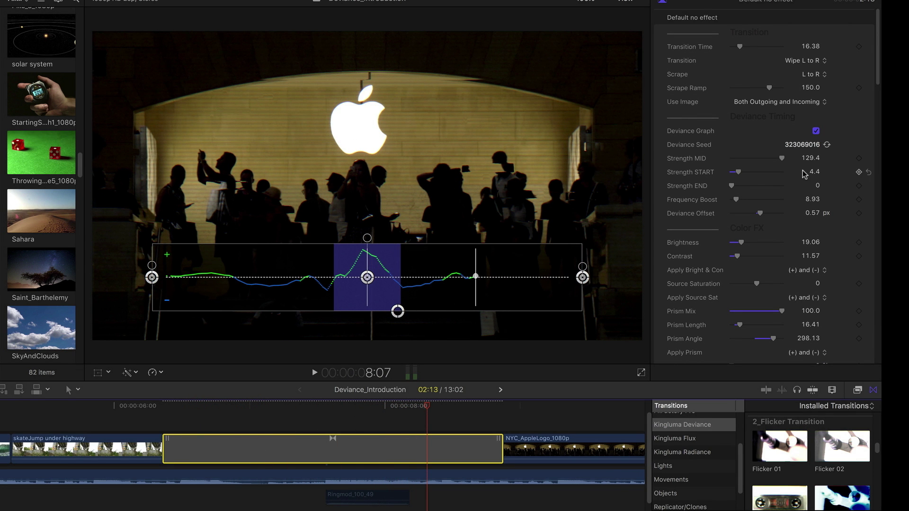
left_click(816, 131)
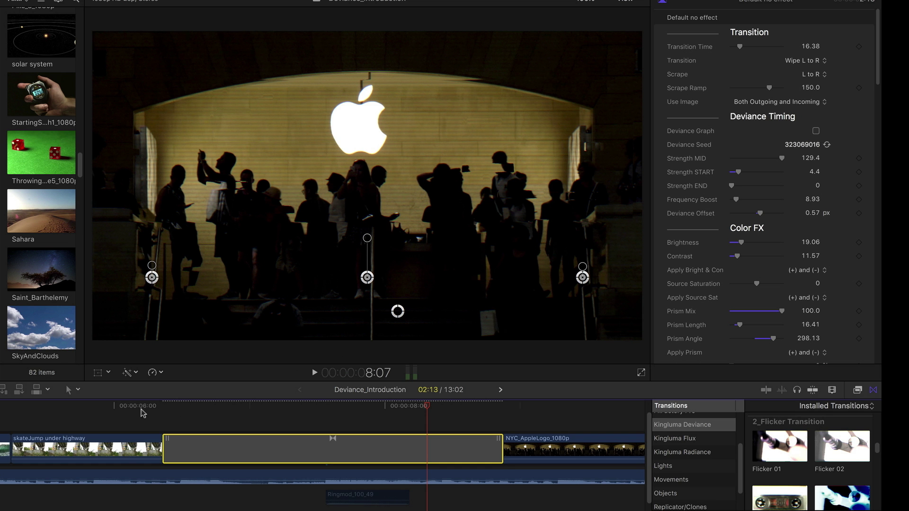
left_click(129, 419)
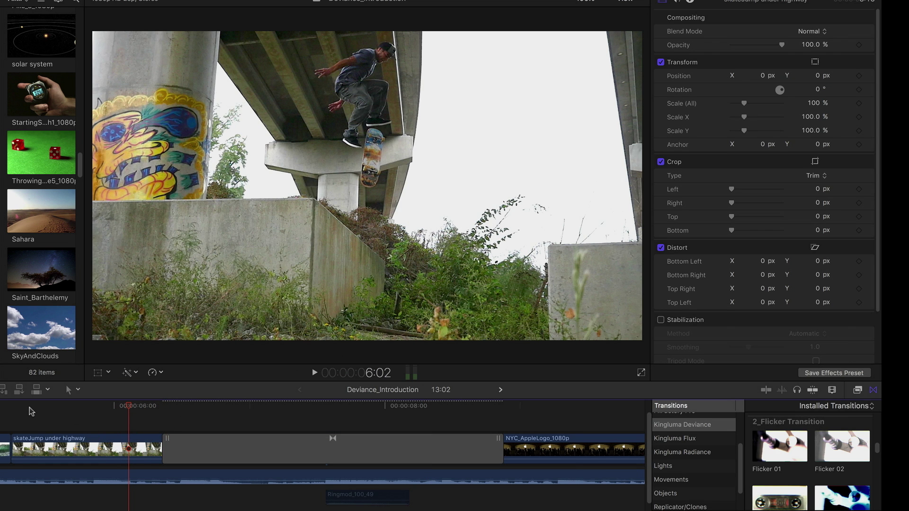